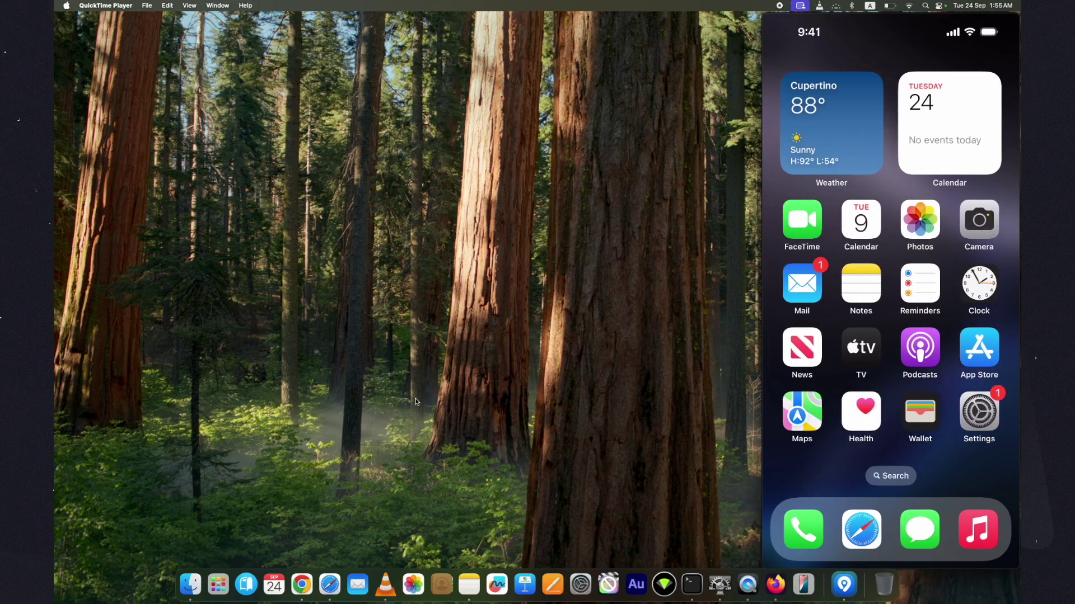
Open the FonesGo Location Changer page in Safari and scroll through its feature sections.
left_click(341, 580)
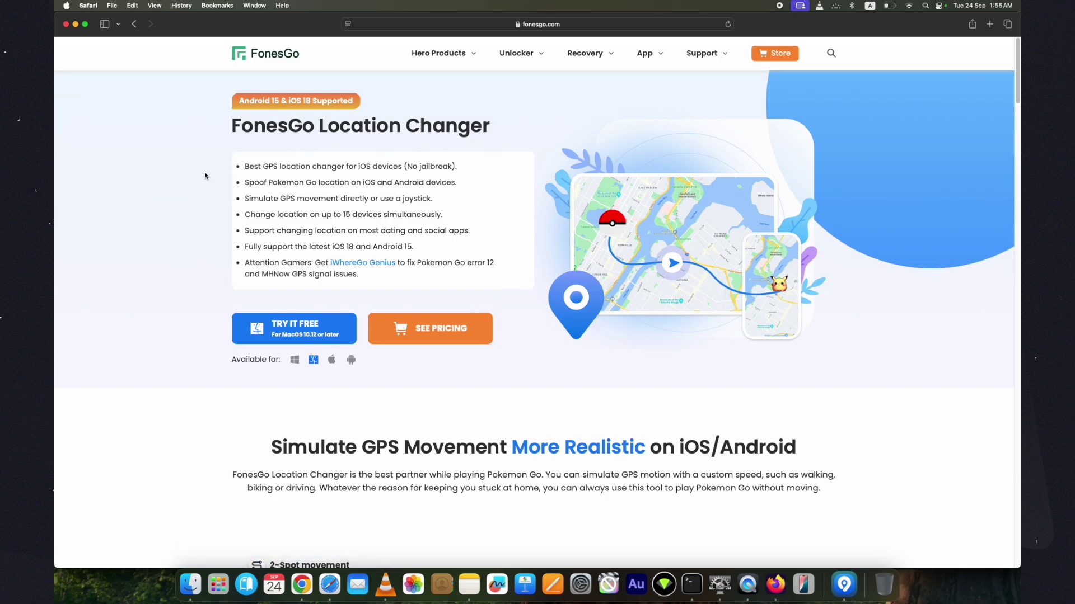
scroll(205, 173, "down", 10)
scroll(204, 175, "down", 5)
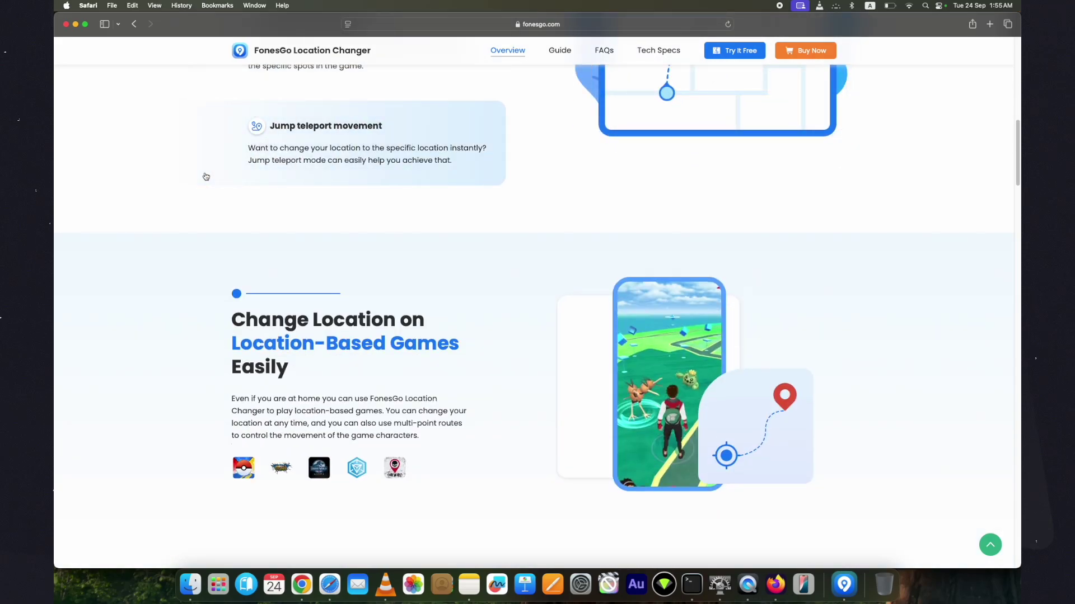
scroll(205, 176, "down", 6)
scroll(205, 176, "down", 6)
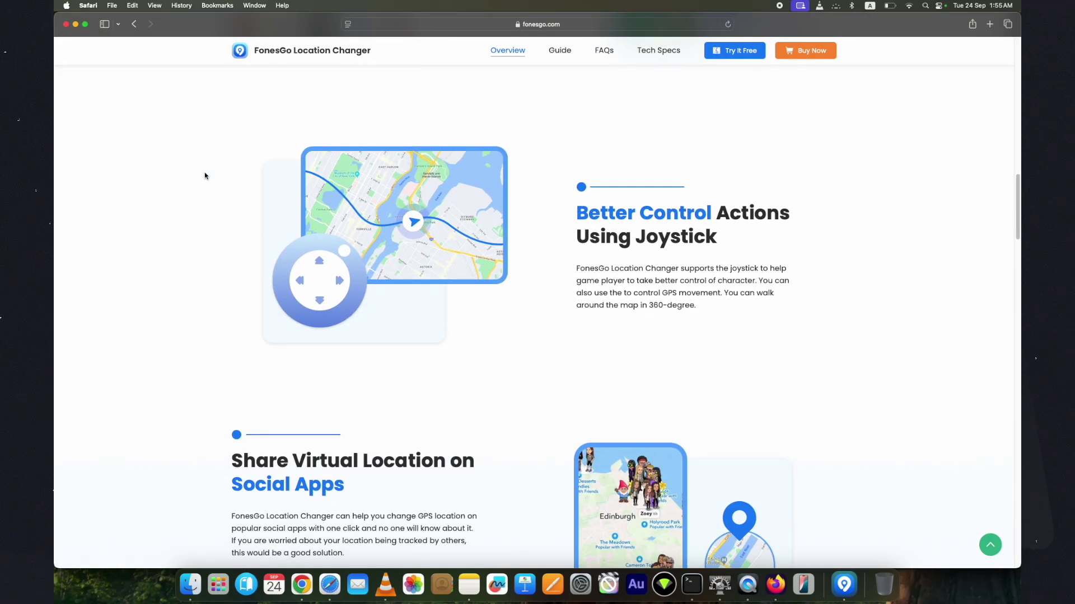
scroll(204, 176, "down", 9)
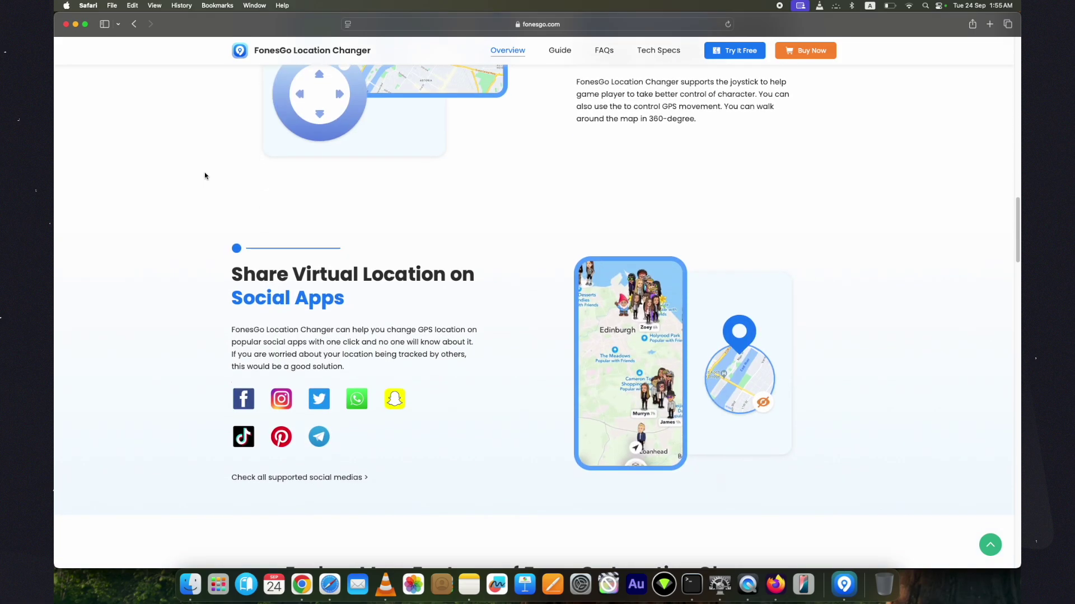
scroll(205, 176, "down", 1)
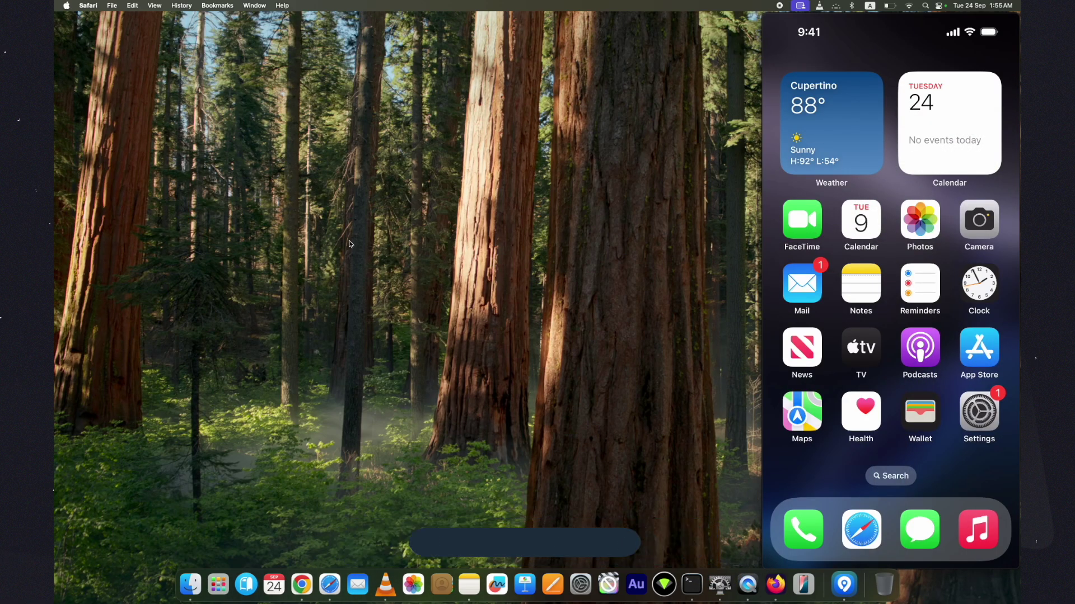
Launch FonesGo Location Changer, start setup for iOS, and continue with the connected iPhone.
left_click(848, 585)
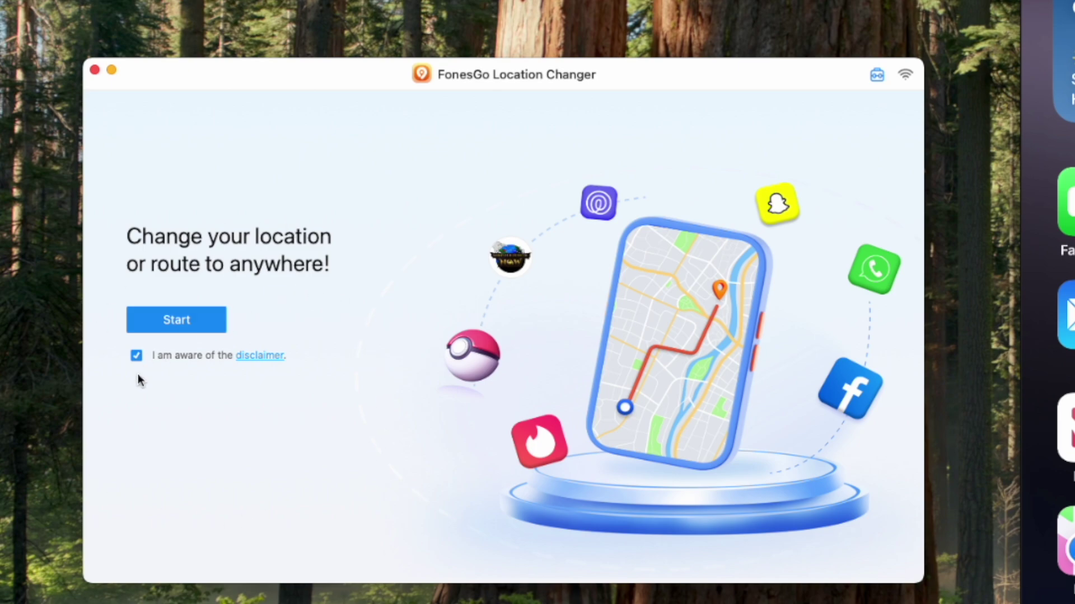
left_click(180, 329)
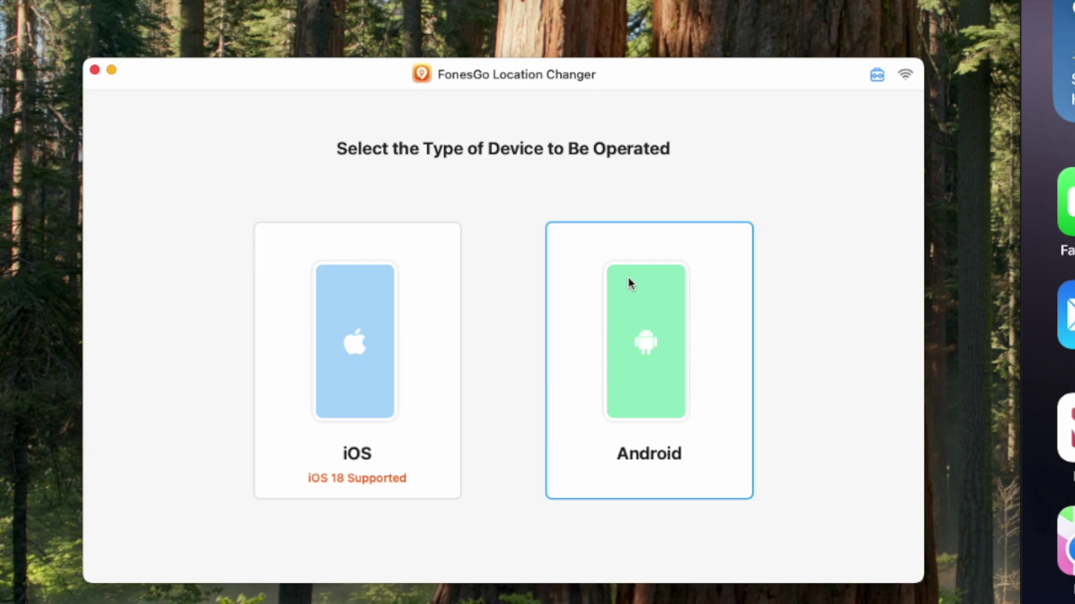
left_click(315, 387)
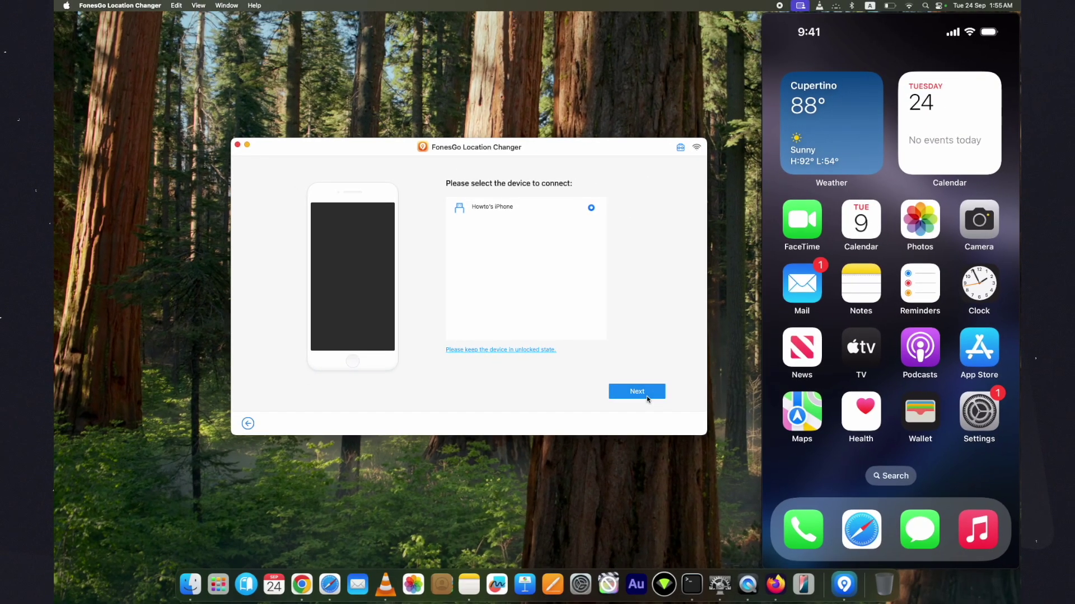
left_click(818, 512)
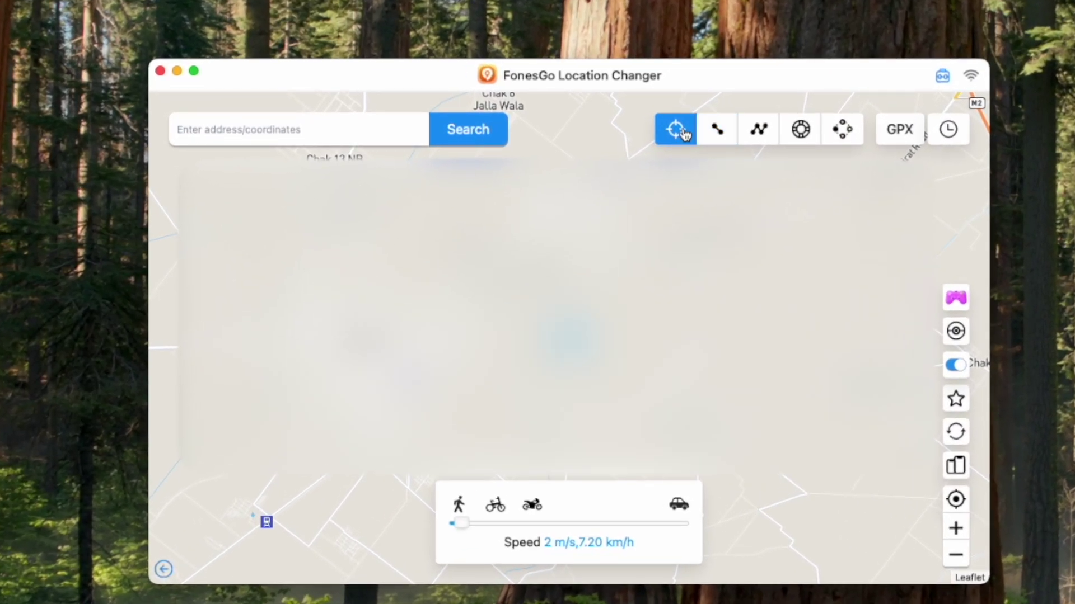
Search the address field for 'mel' and select Melbach from the suggestions.
left_click(308, 134)
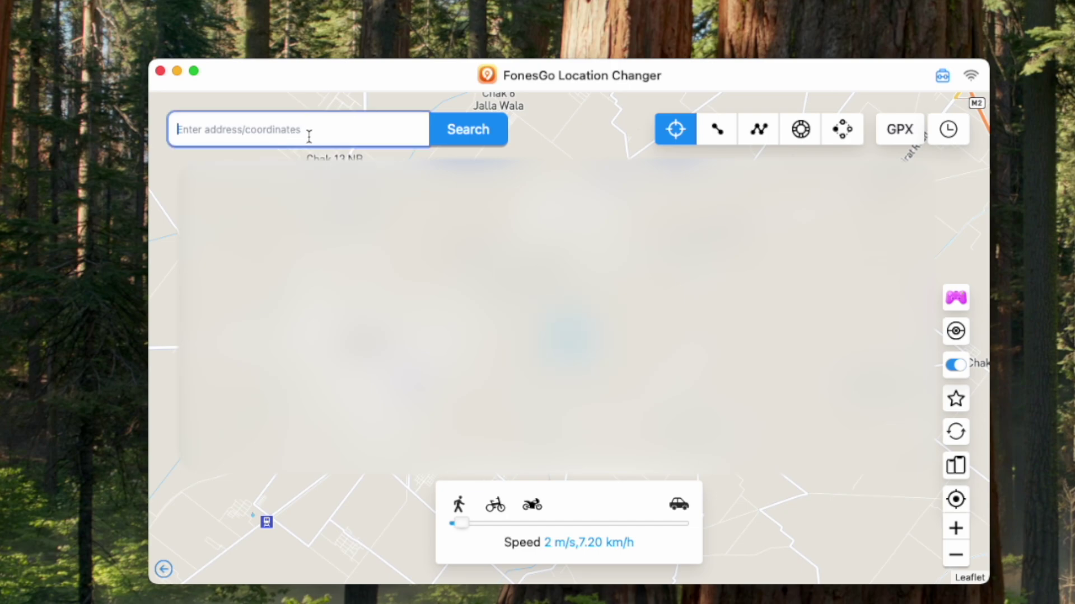
type("melb")
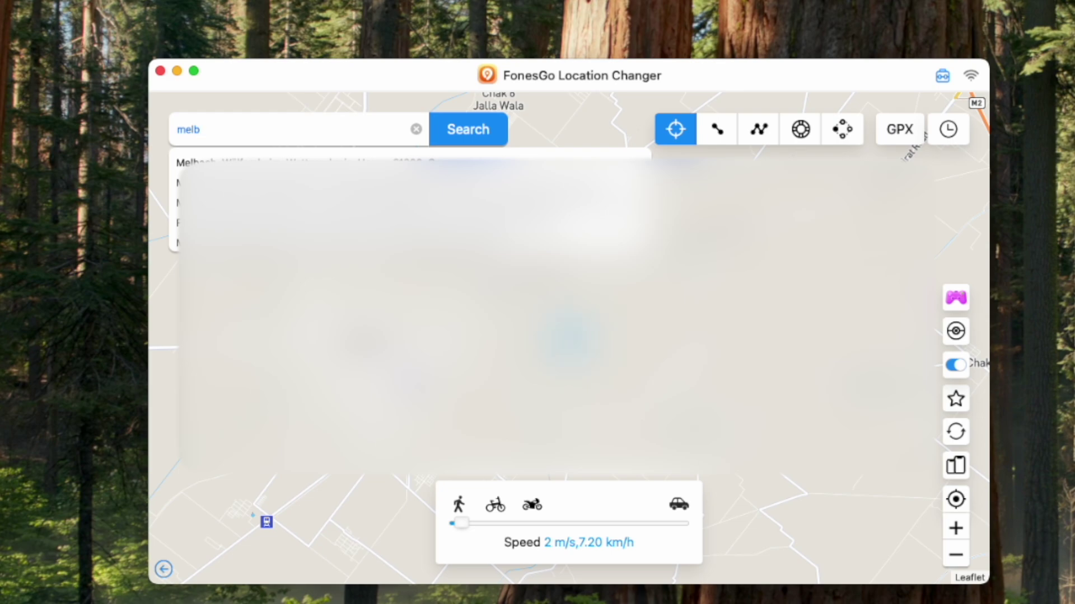
left_click(338, 163)
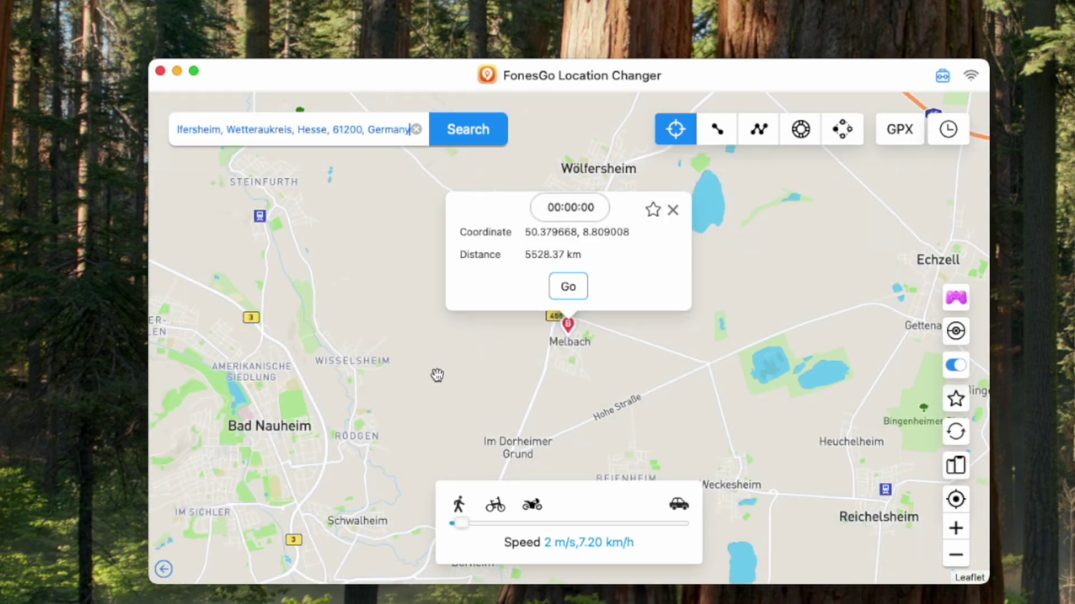
Mark a spot just east of Melbach, raise speed to 4.4 m/s, and teleport there.
left_click(373, 325)
left_click(729, 317)
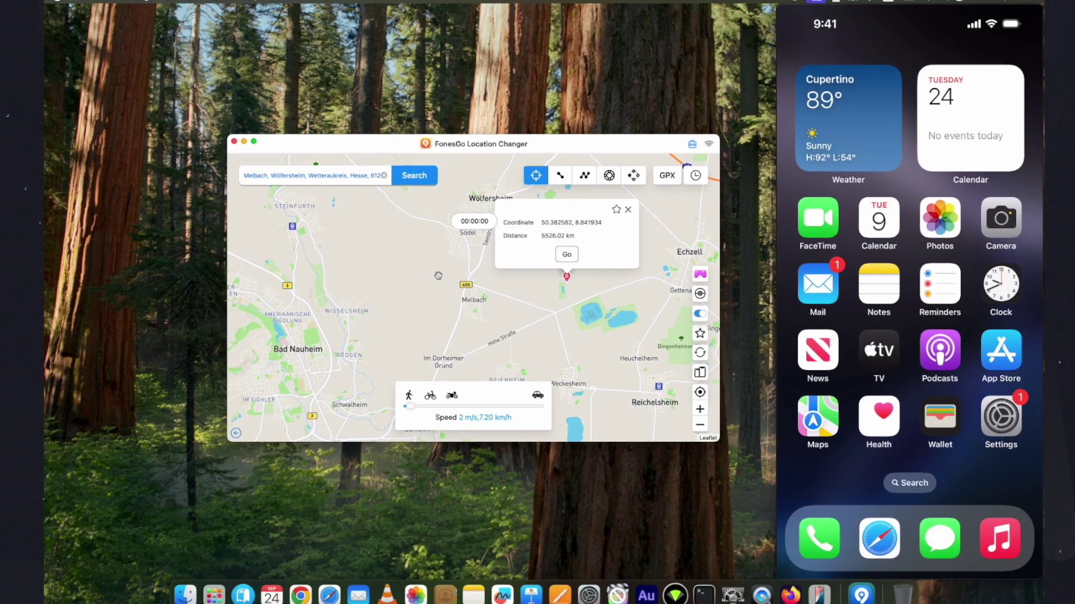
left_click_drag(459, 521, 480, 522)
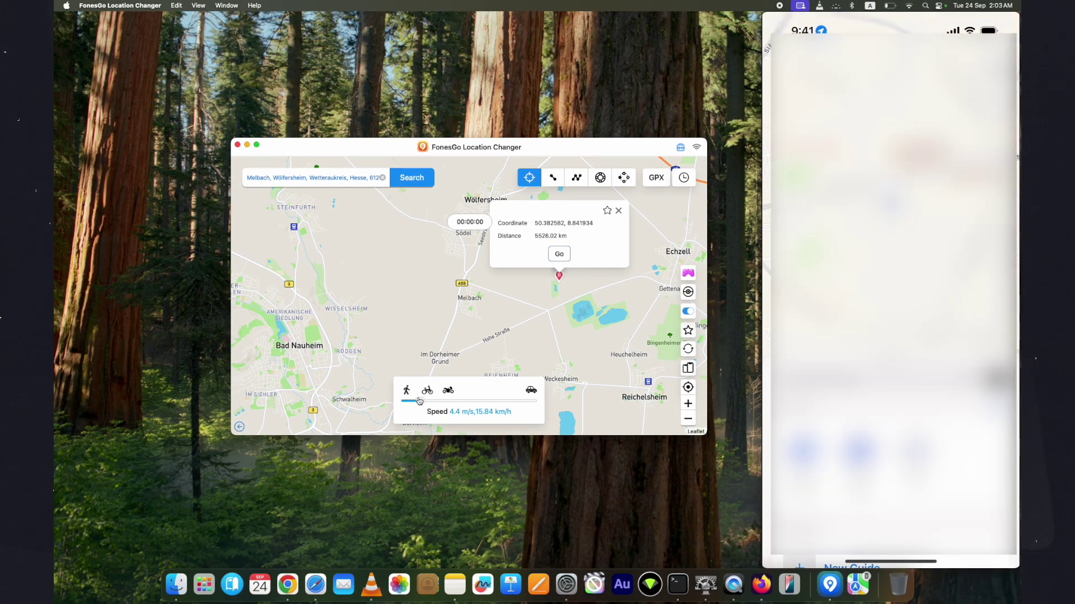
left_click(559, 254)
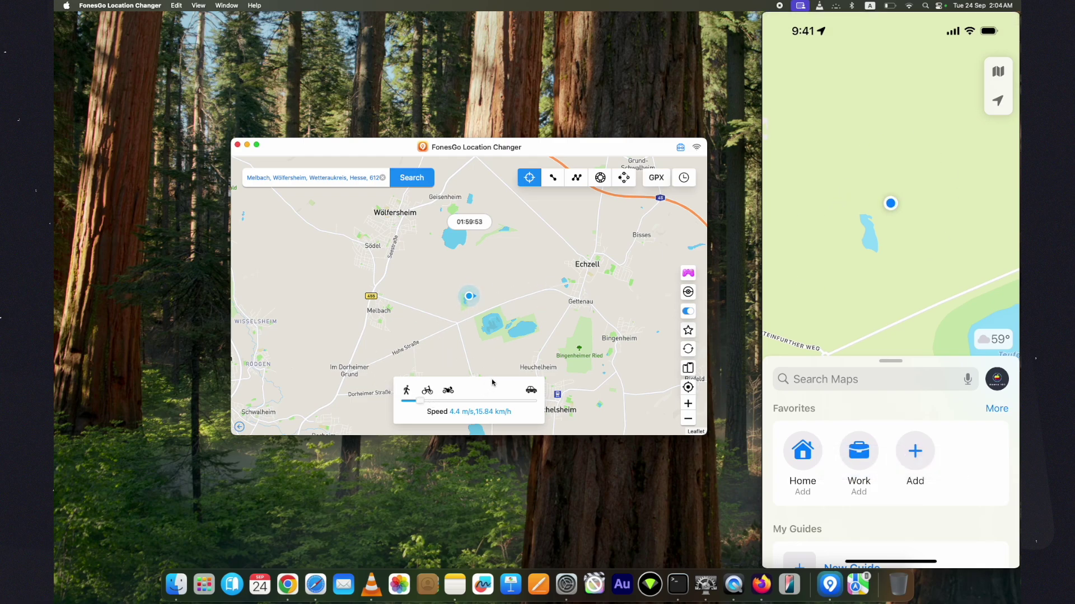
left_click(1006, 103)
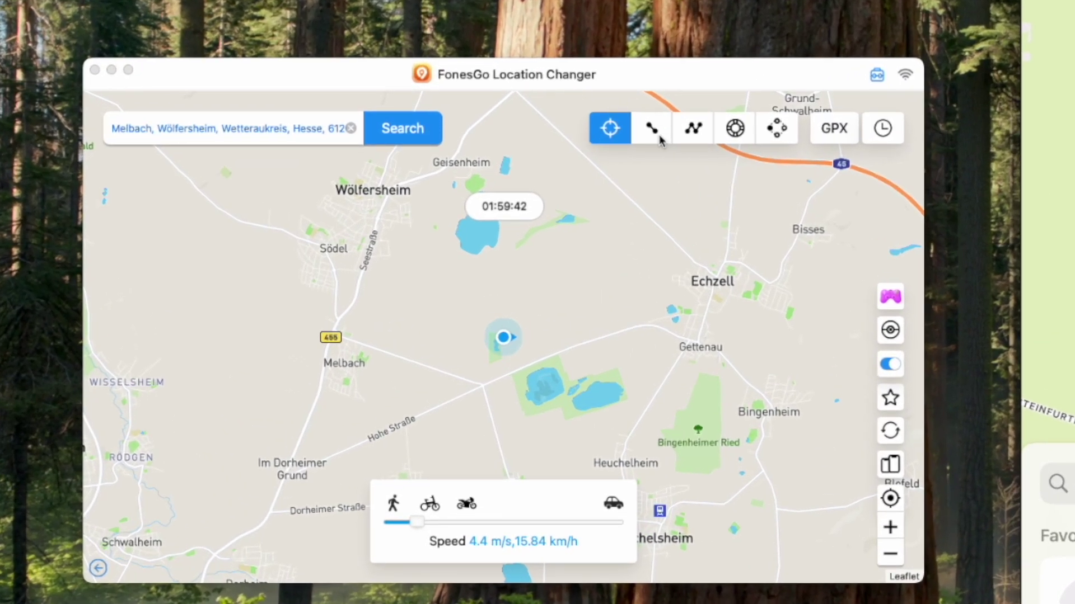
Set up a two-spot route to a destination west of Södel and start moving.
left_click(553, 179)
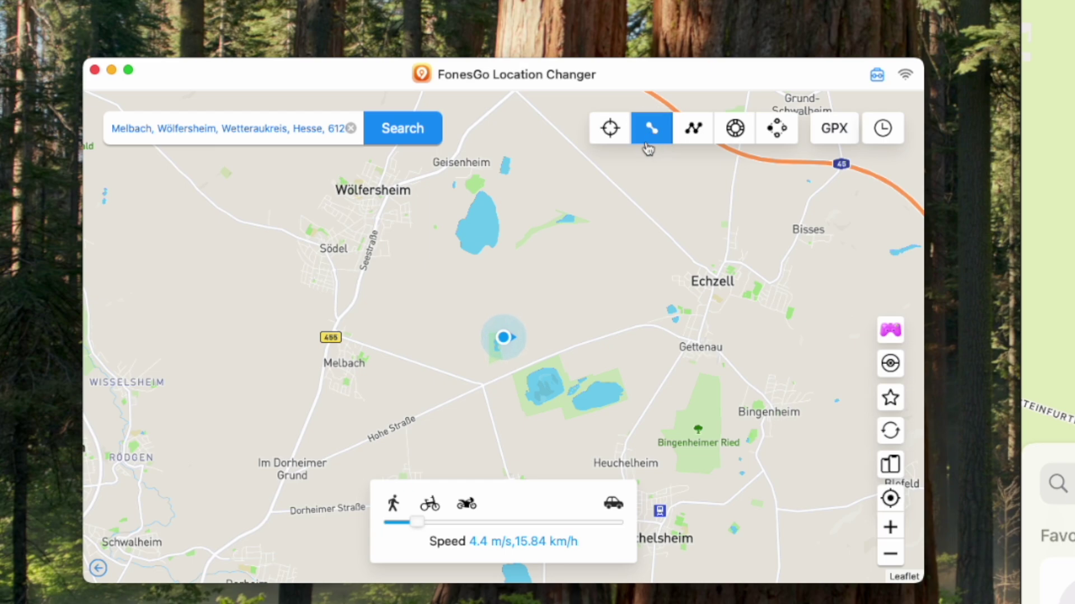
left_click(232, 290)
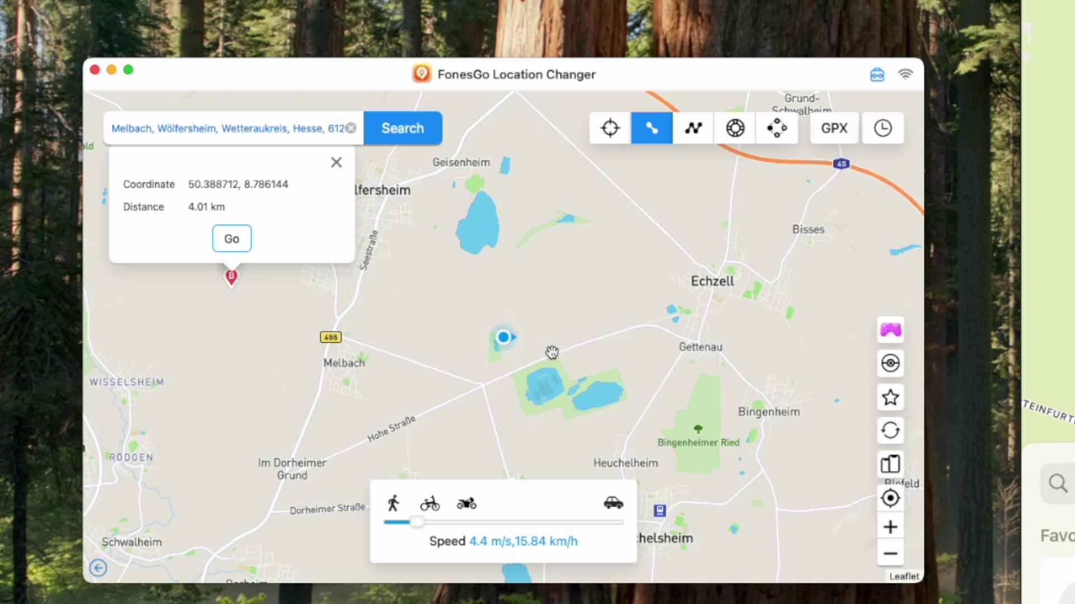
left_click(244, 248)
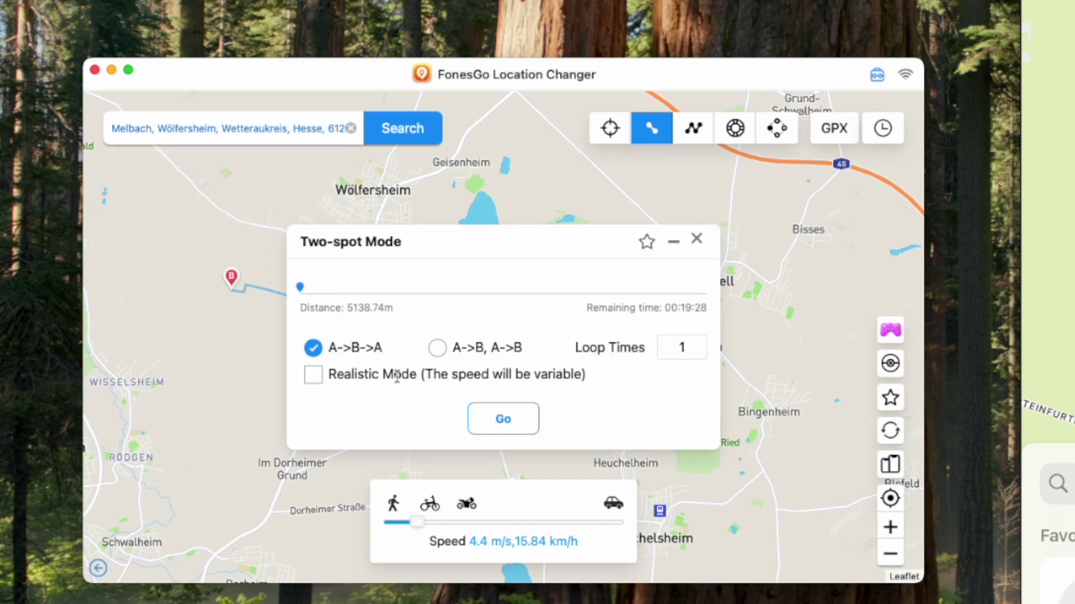
left_click(516, 432)
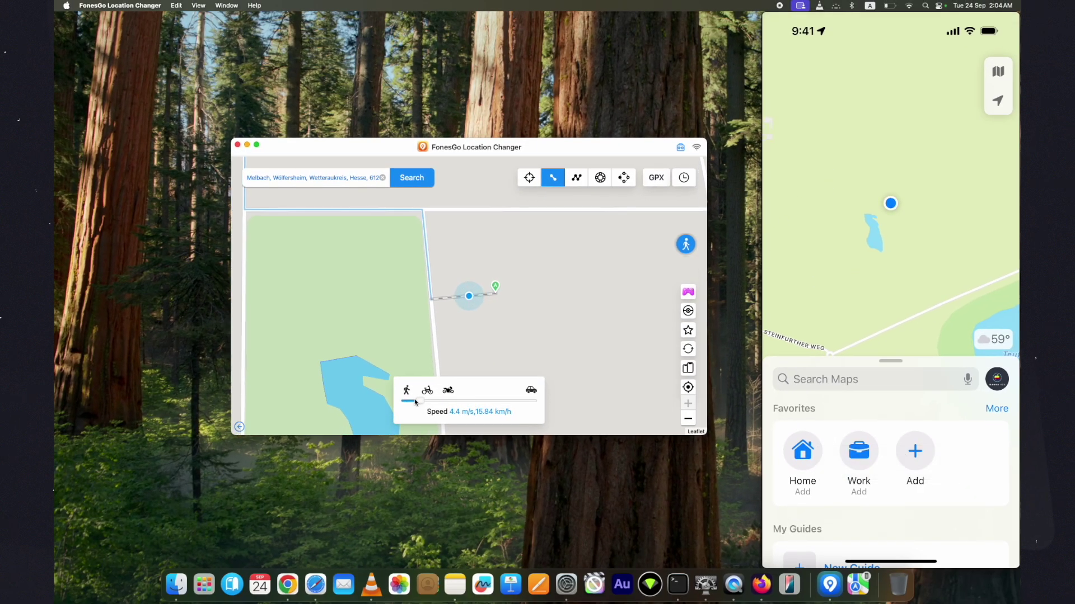
Raise the route speed to 12.2 m/s, then pause the movement and close the route.
left_click_drag(420, 401, 459, 402)
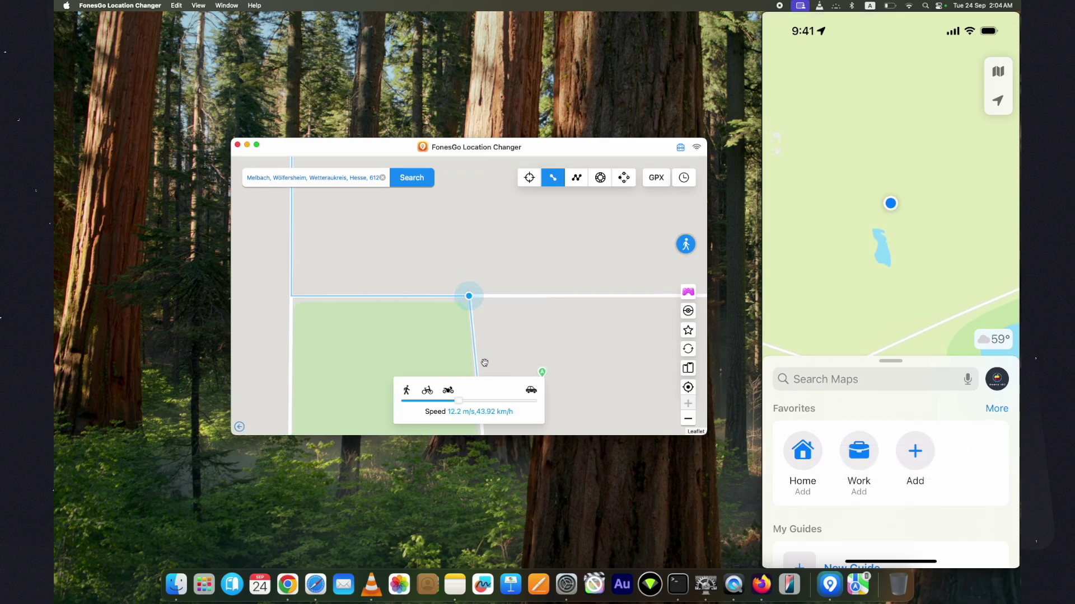
left_click(686, 246)
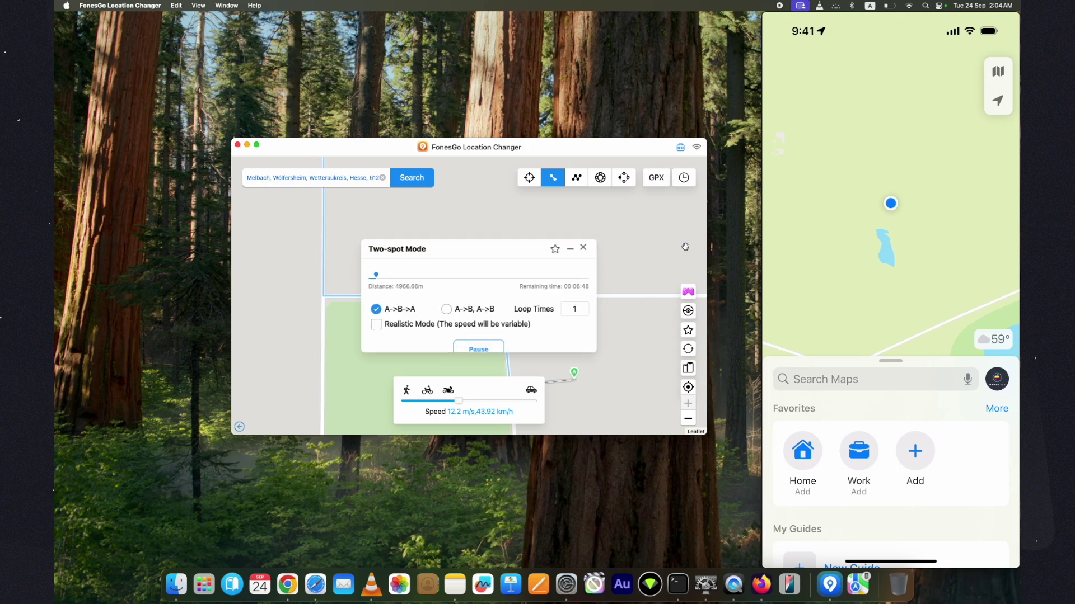
left_click(467, 342)
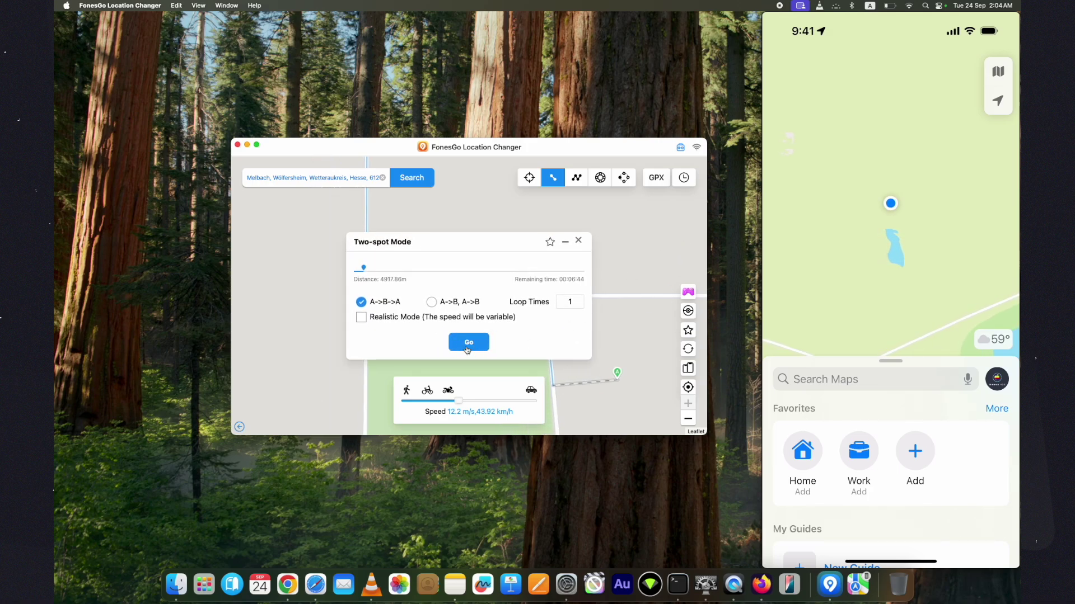
left_click(579, 242)
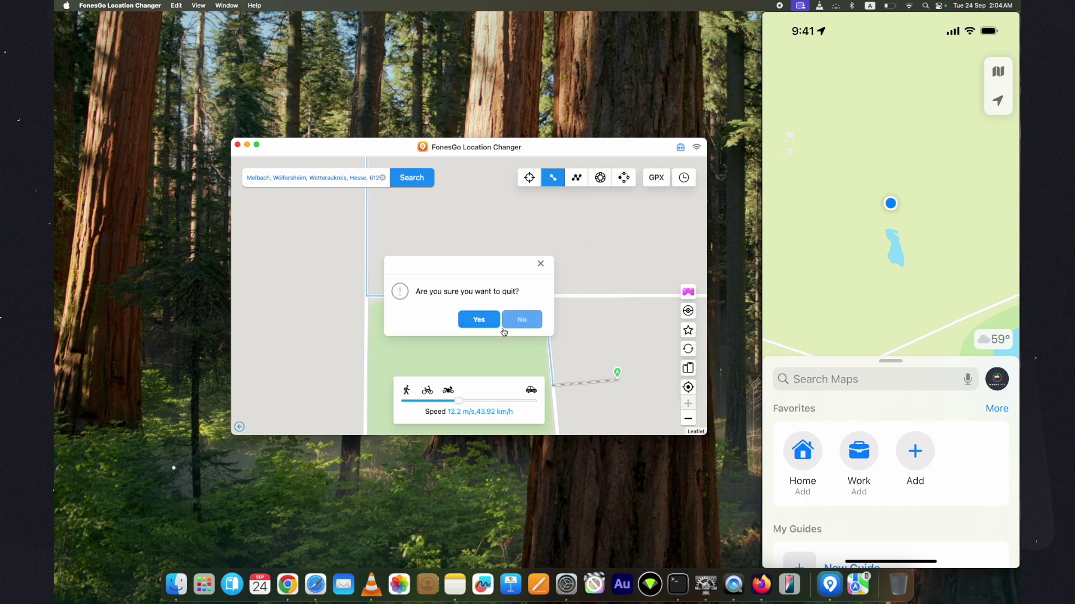
Quit the two-spot route and place the multi-spot waypoints on the map near Melbach.
left_click(479, 319)
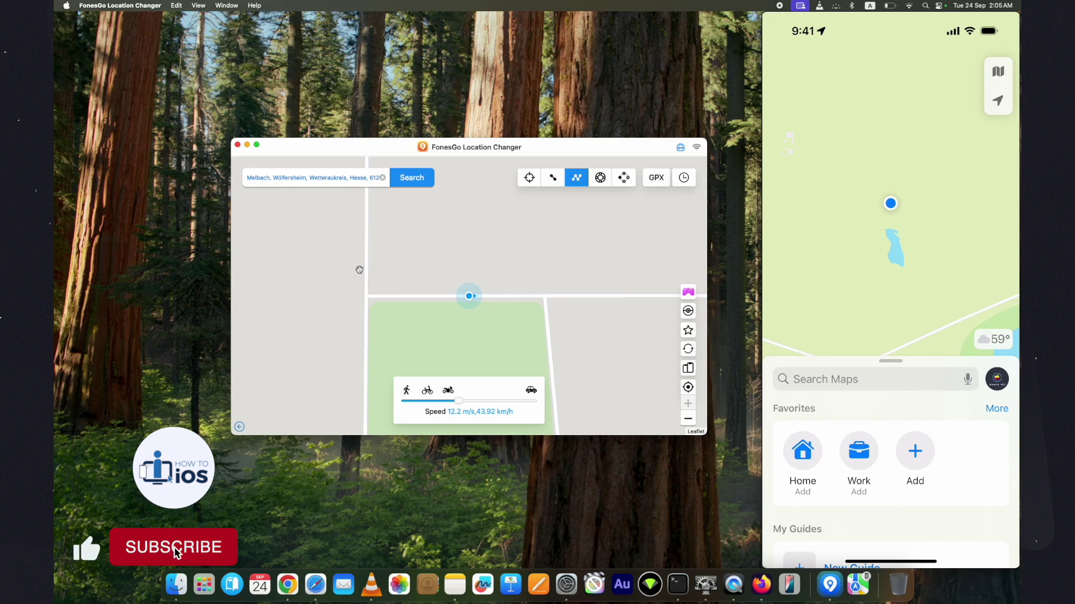
left_click(336, 259)
left_click(468, 226)
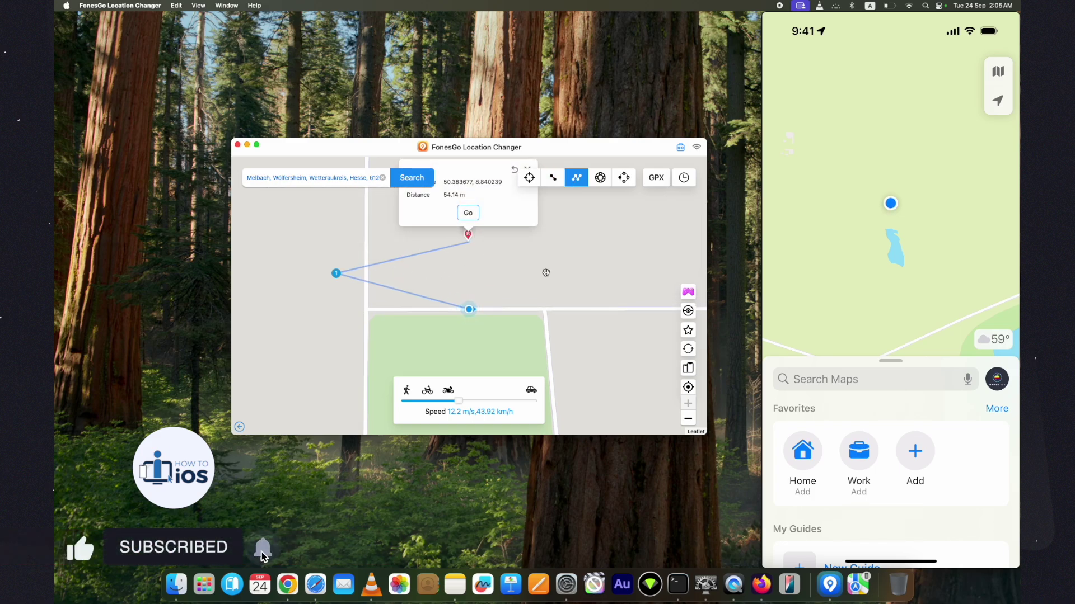
left_click(607, 233)
left_click(624, 368)
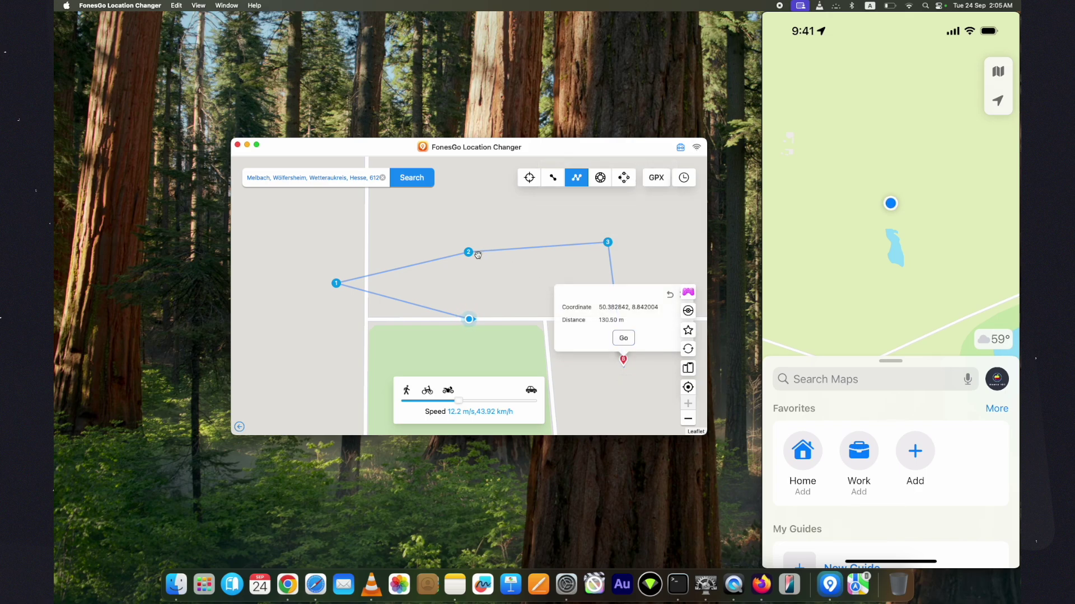
left_click_drag(472, 257, 454, 227)
Run the multi-spot route, then pause it and end the route.
left_click(610, 313)
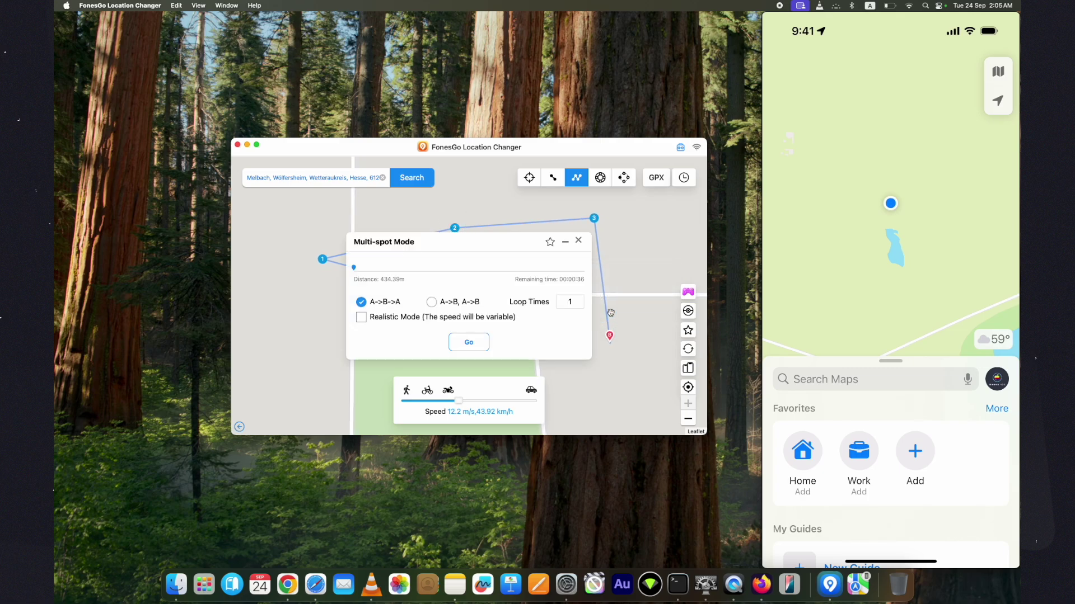
left_click(471, 343)
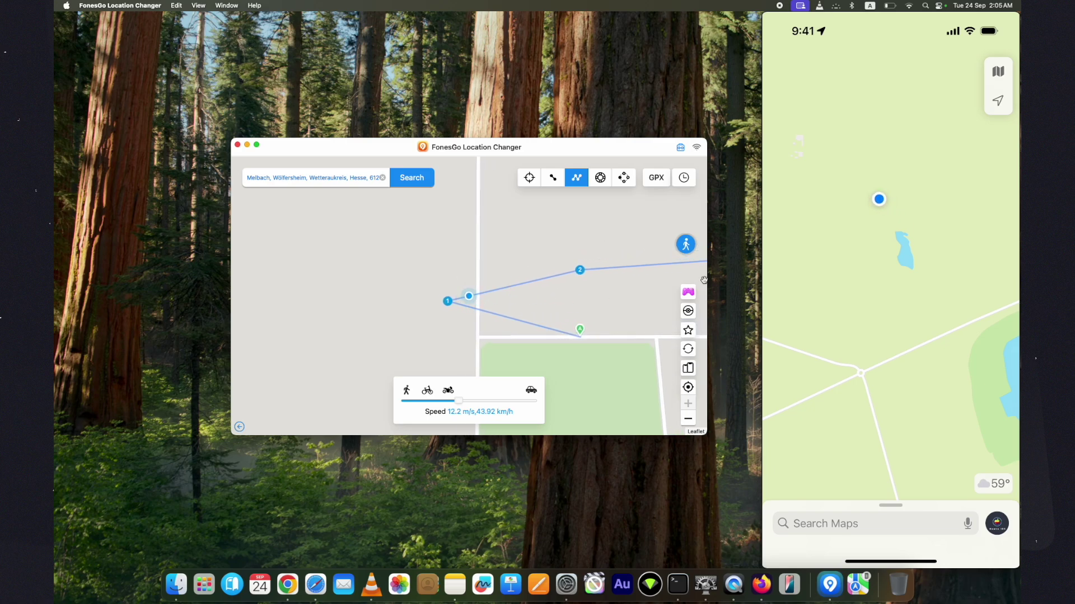
left_click(685, 244)
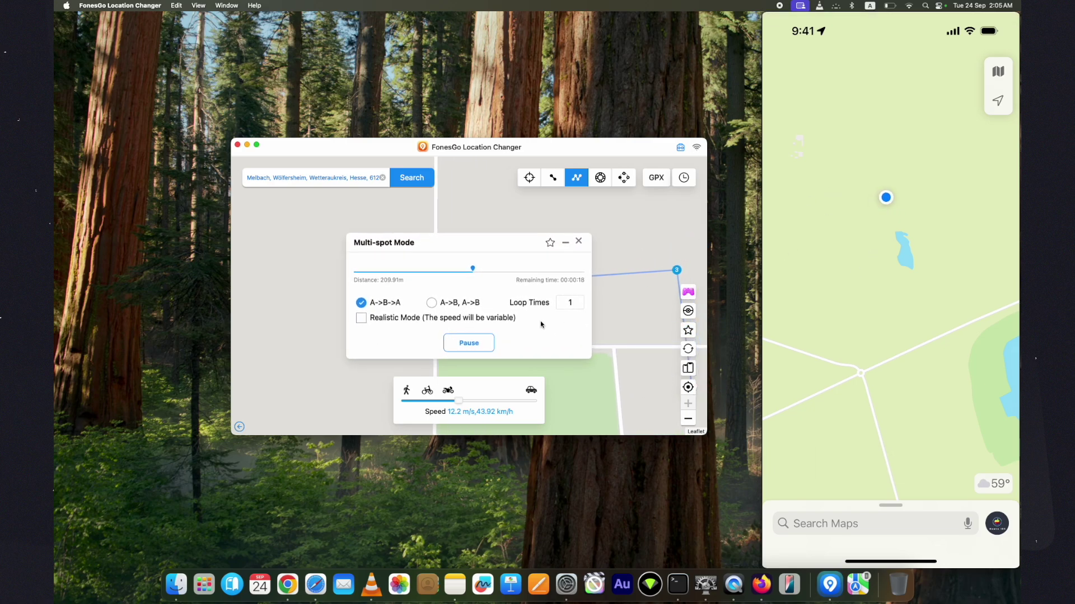
left_click(487, 345)
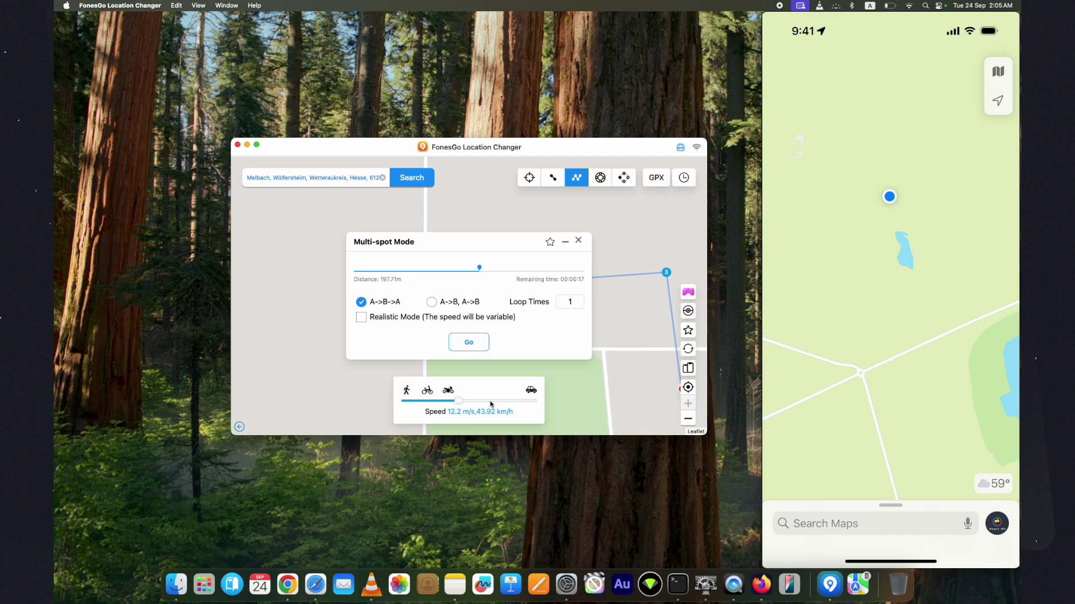
left_click(579, 242)
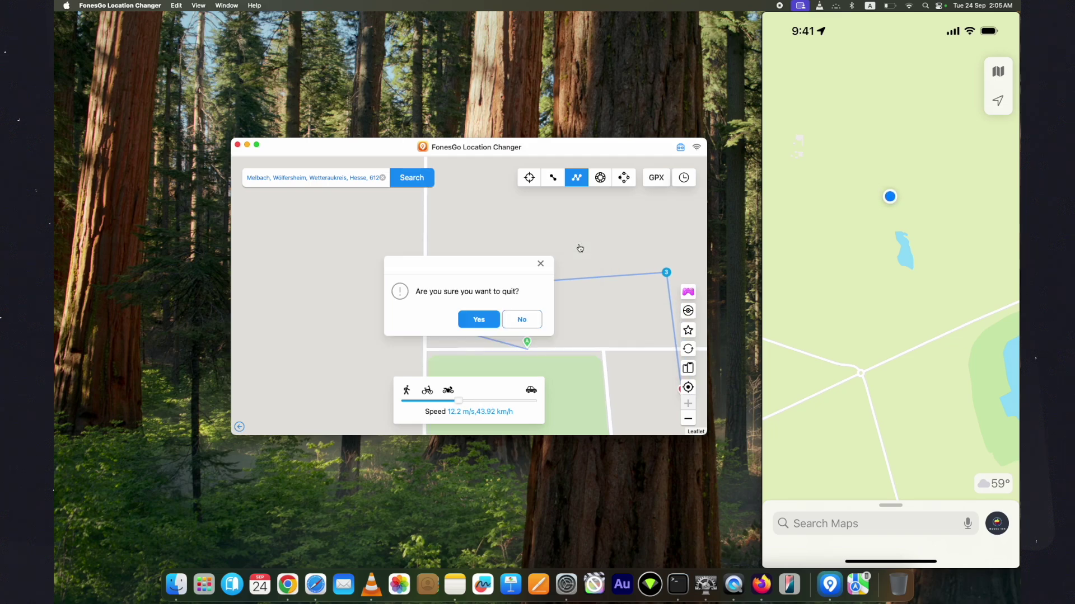
Quit the multi-spot route and steer by joystick south into the park near the pond, then stop.
left_click(498, 322)
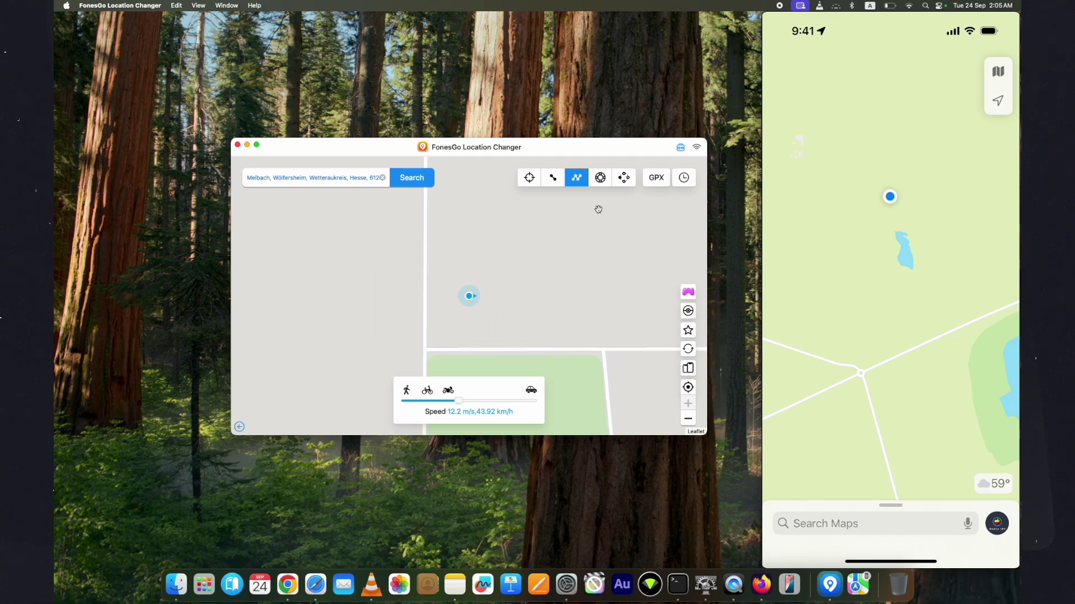
left_click(600, 178)
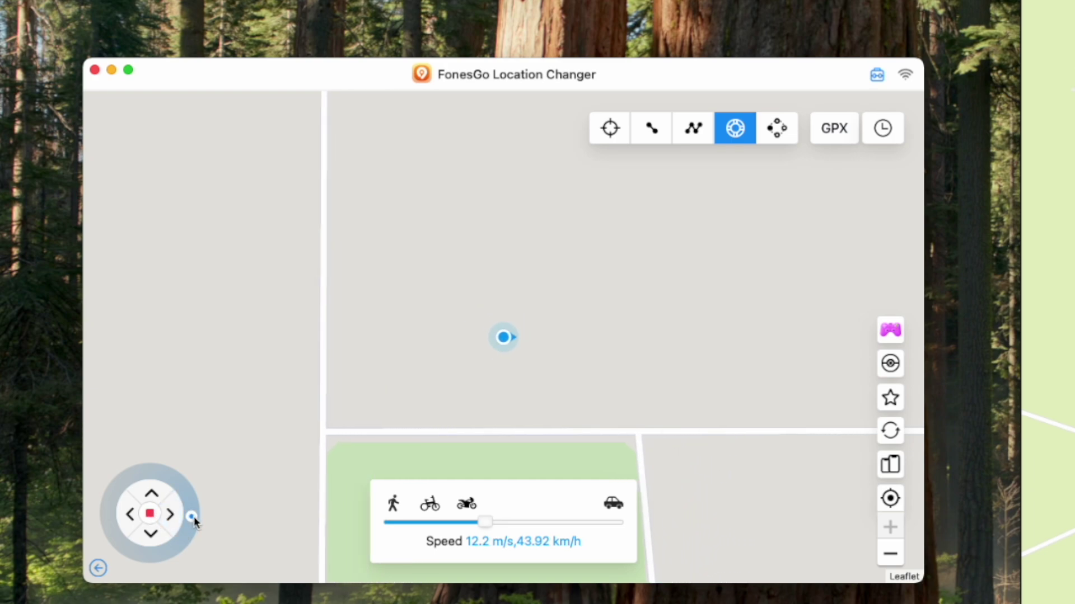
left_click_drag(194, 516, 167, 551)
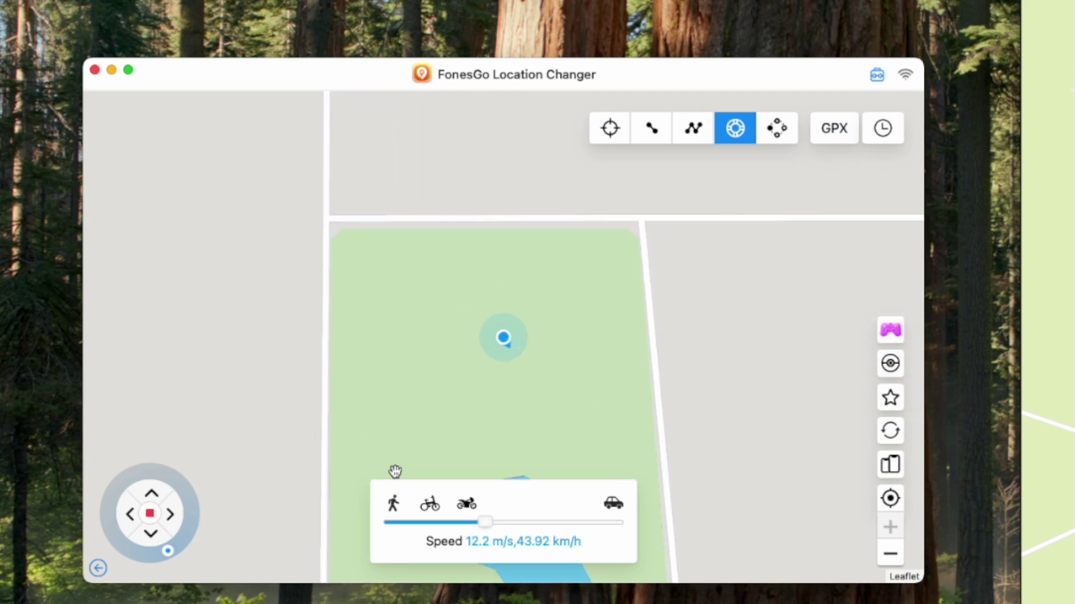
left_click(154, 521)
key("Up")
left_click(150, 514)
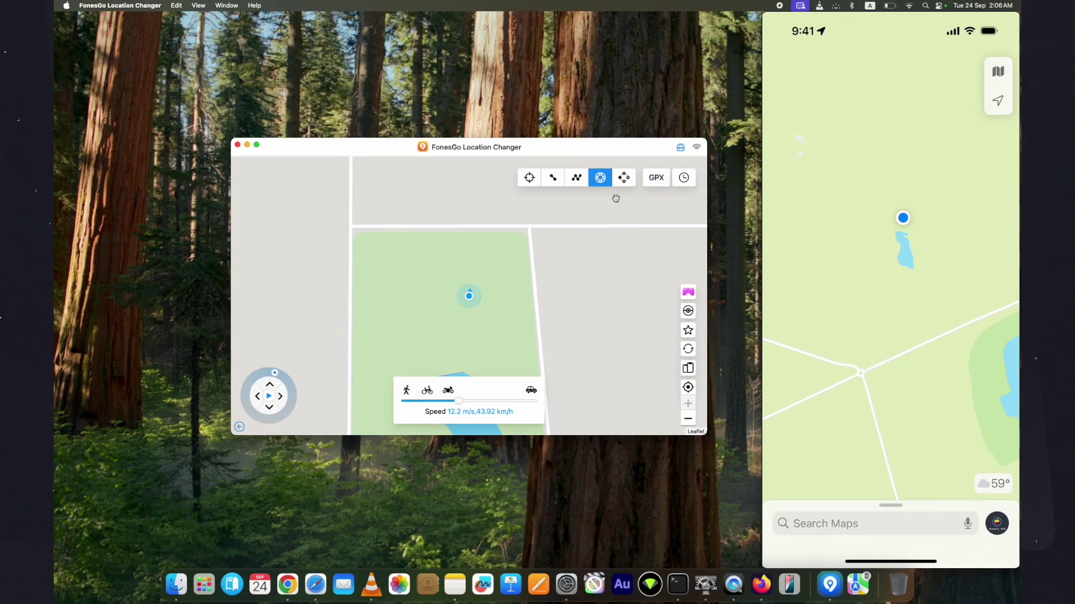
In Jump teleport mode, place three waypoints and a final jump destination on the map.
left_click(625, 178)
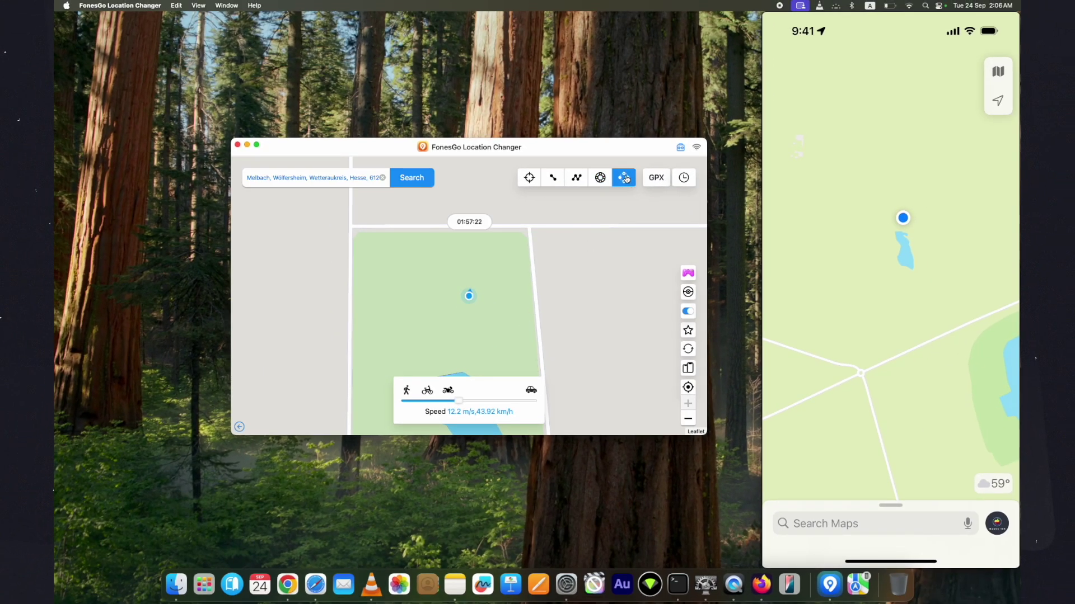
left_click(589, 257)
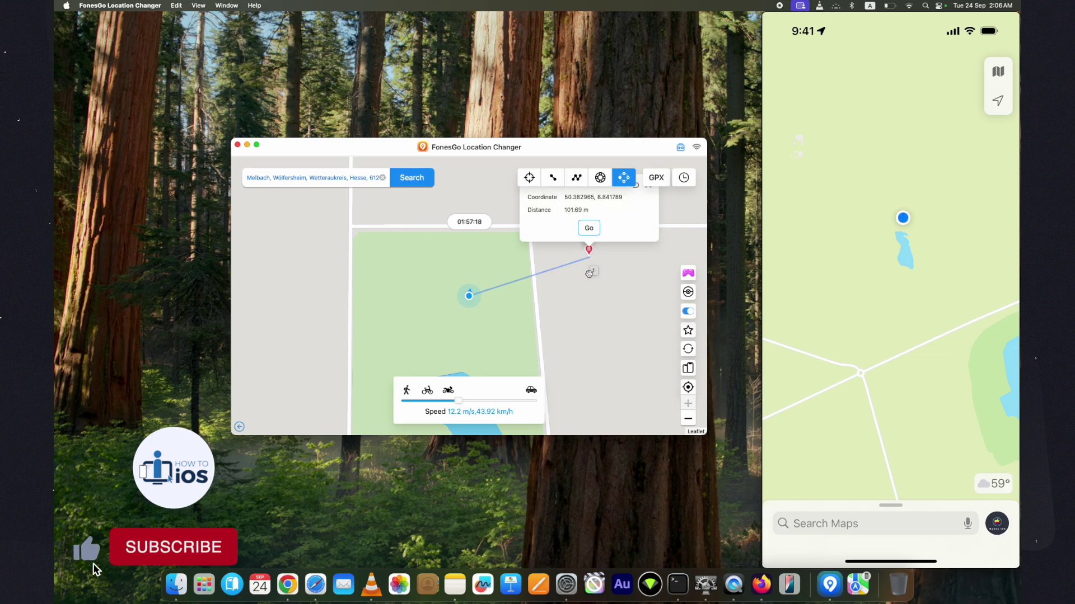
left_click(605, 353)
left_click(399, 337)
left_click(290, 236)
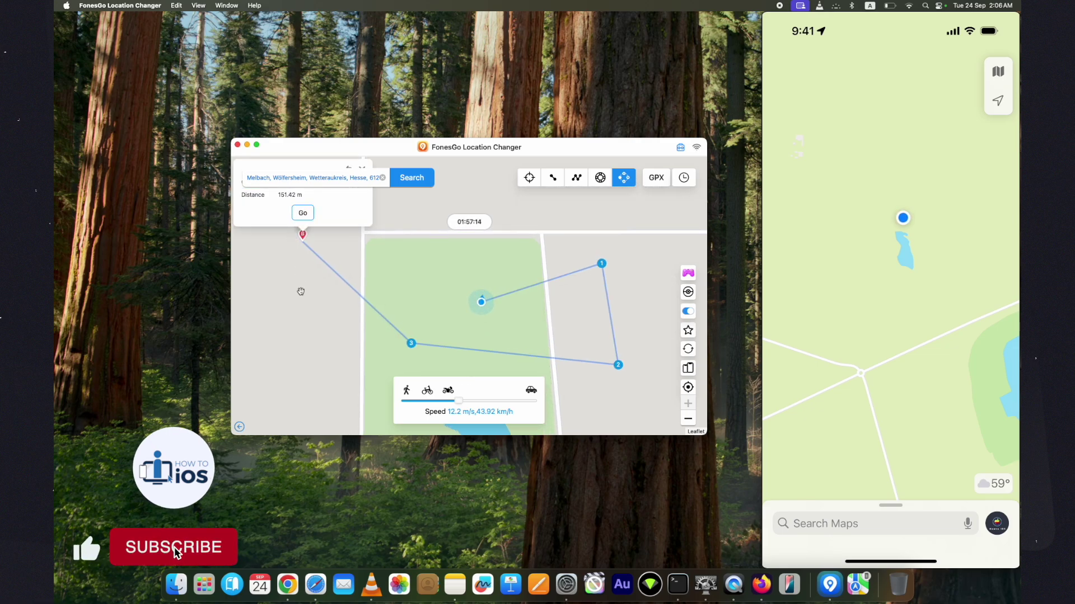
Jump the iPhone through waypoints 1 and 2 to the final point.
left_click(312, 213)
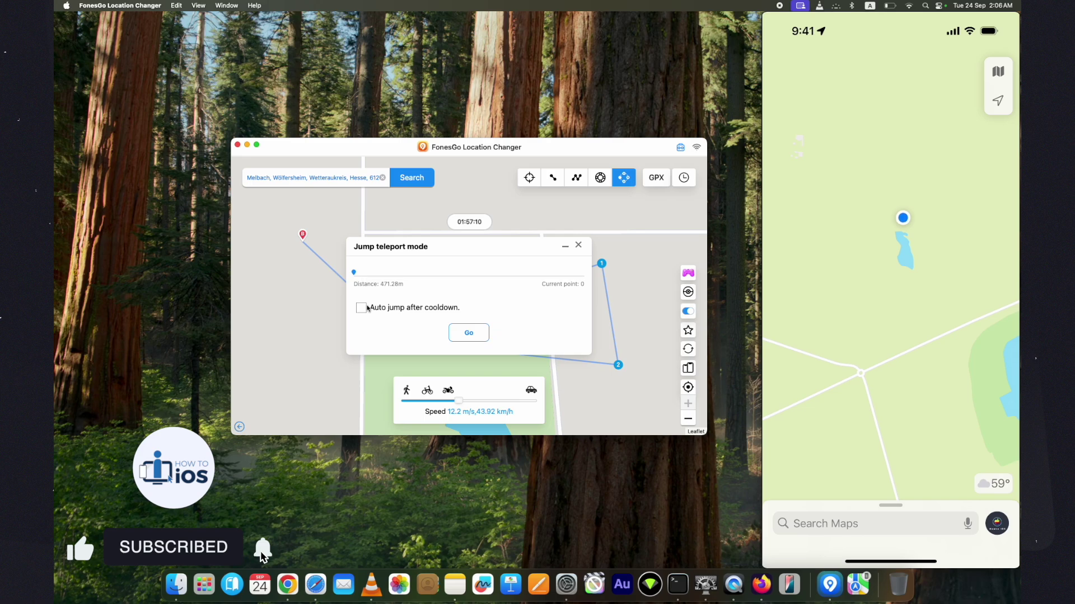
left_click(467, 333)
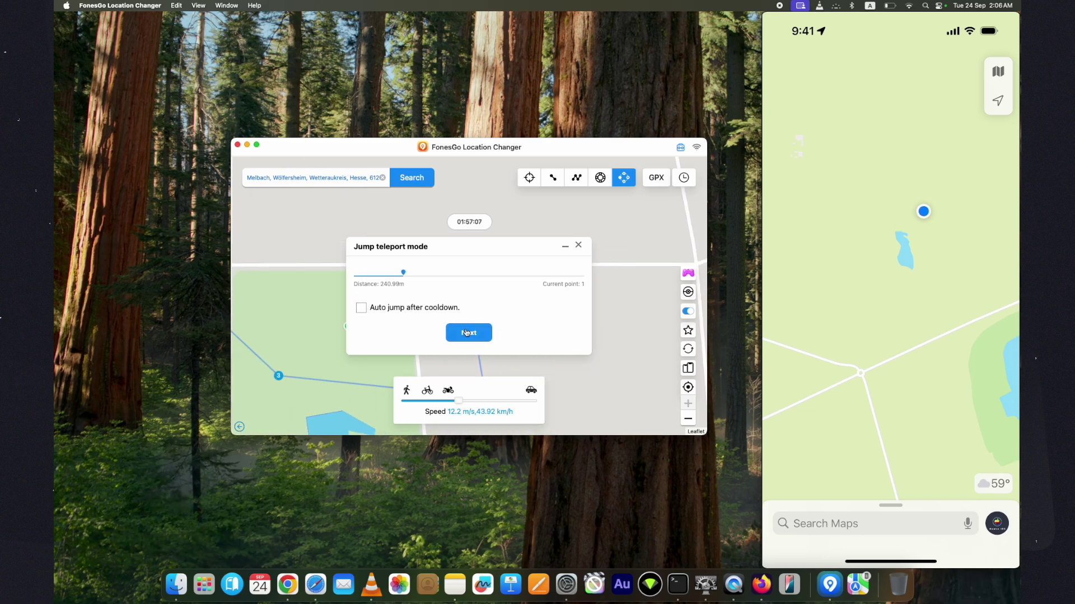
left_click(478, 336)
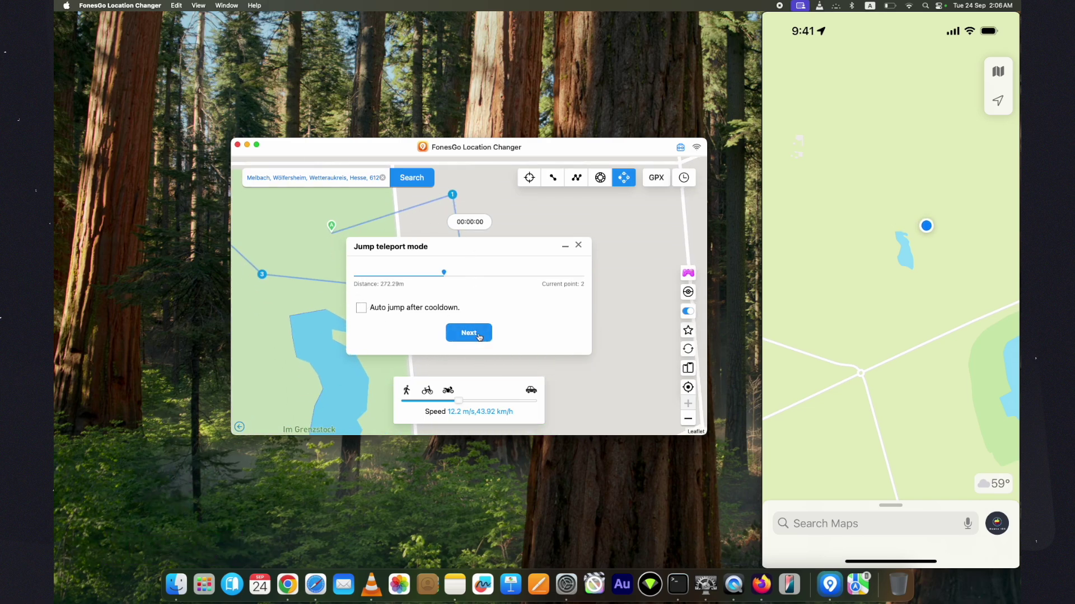
mouse_move(975, 216)
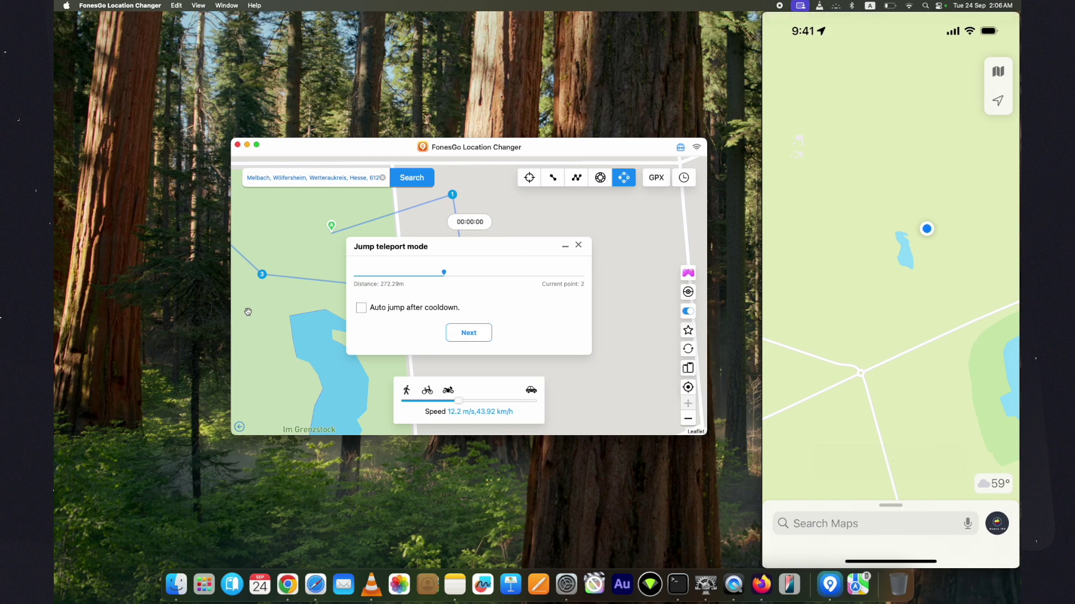
left_click(457, 335)
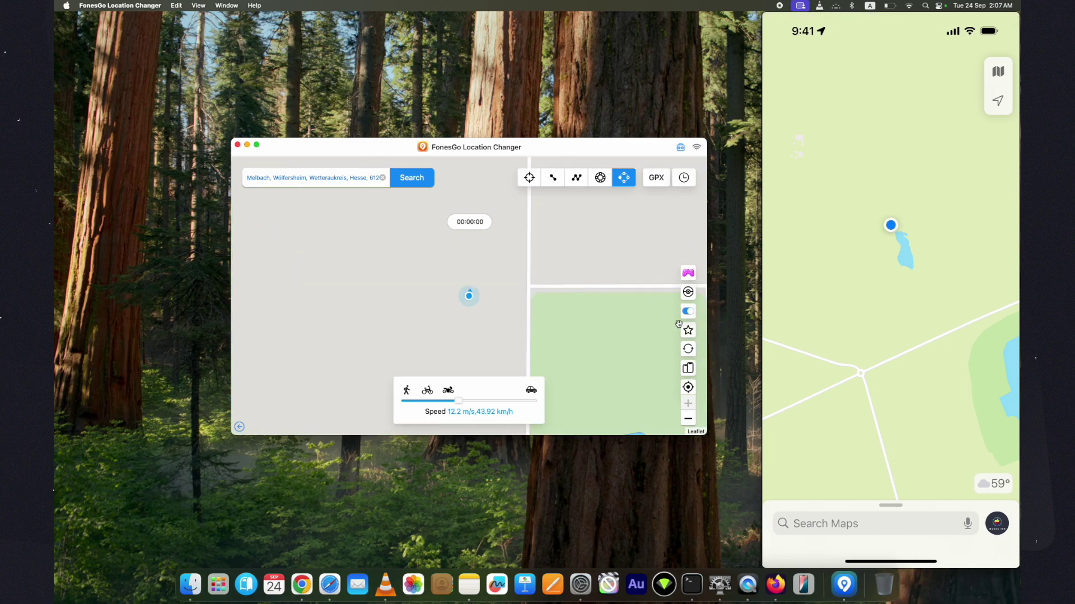
Reset the iPhone to its real location near Bhalwal and dismiss the success message.
left_click(688, 353)
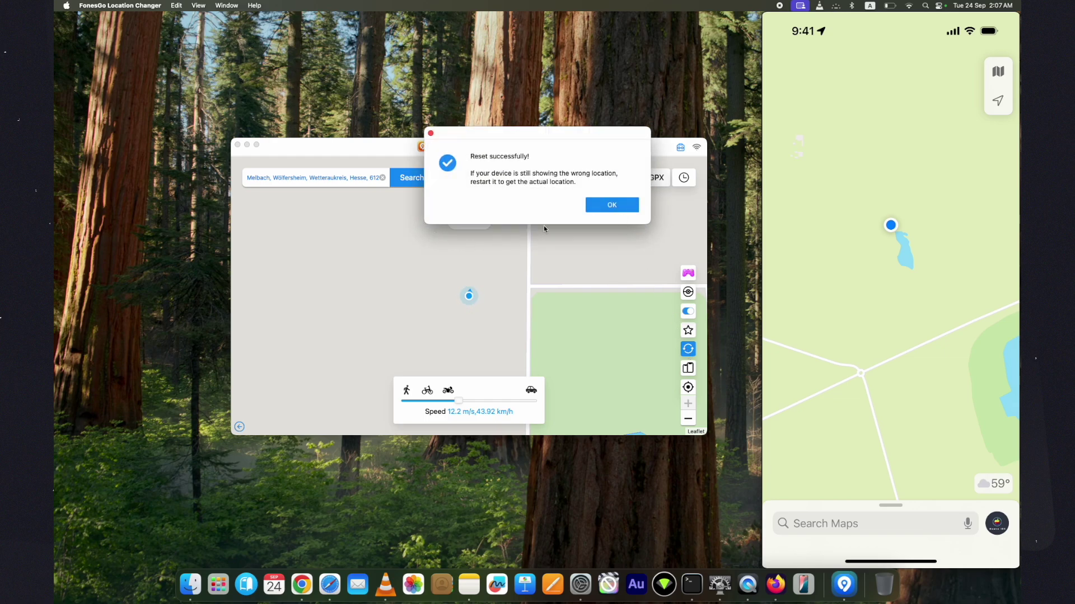
left_click(613, 204)
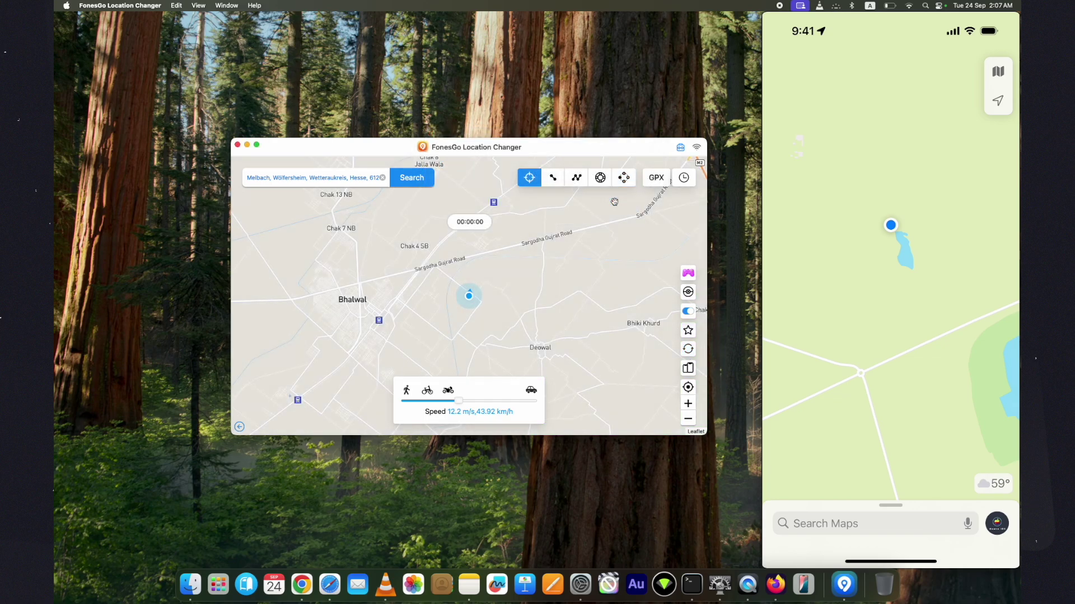